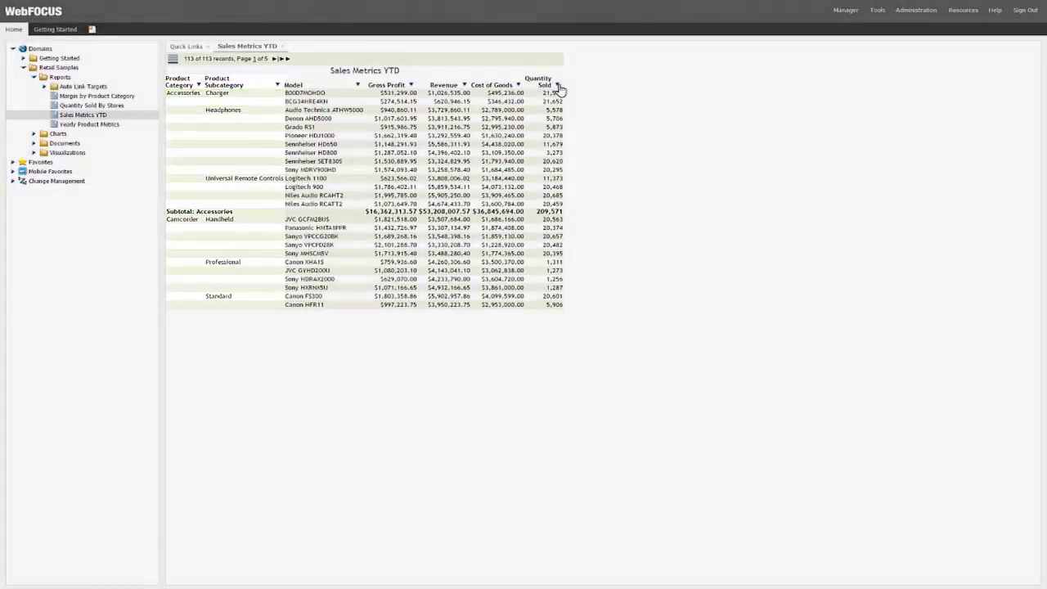
Step: Visualize the Quantity Sold column with data bars and sort the report by Quantity Sold in descending order
click(558, 85)
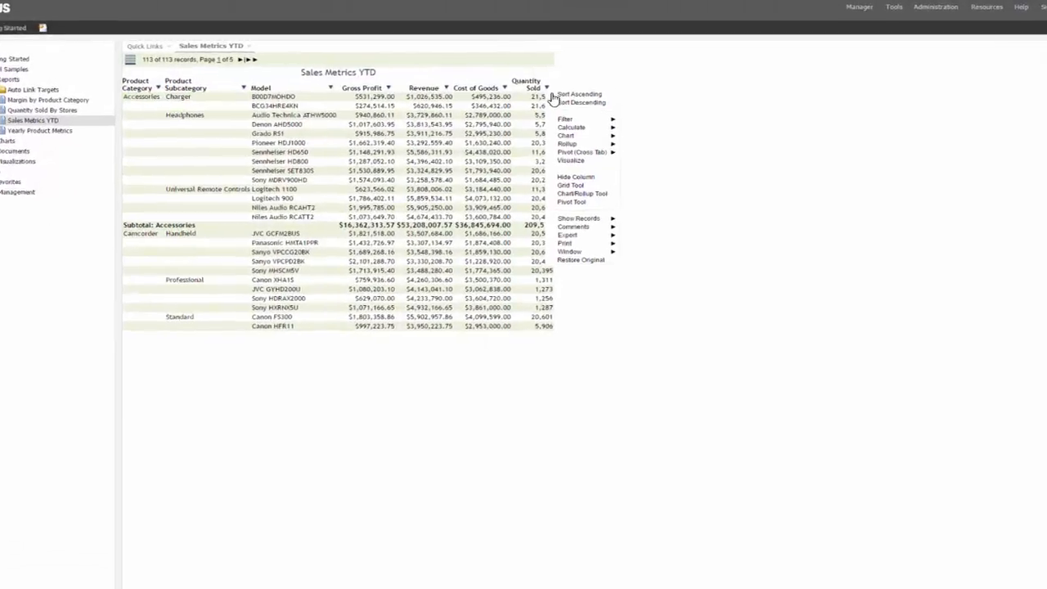
click(567, 161)
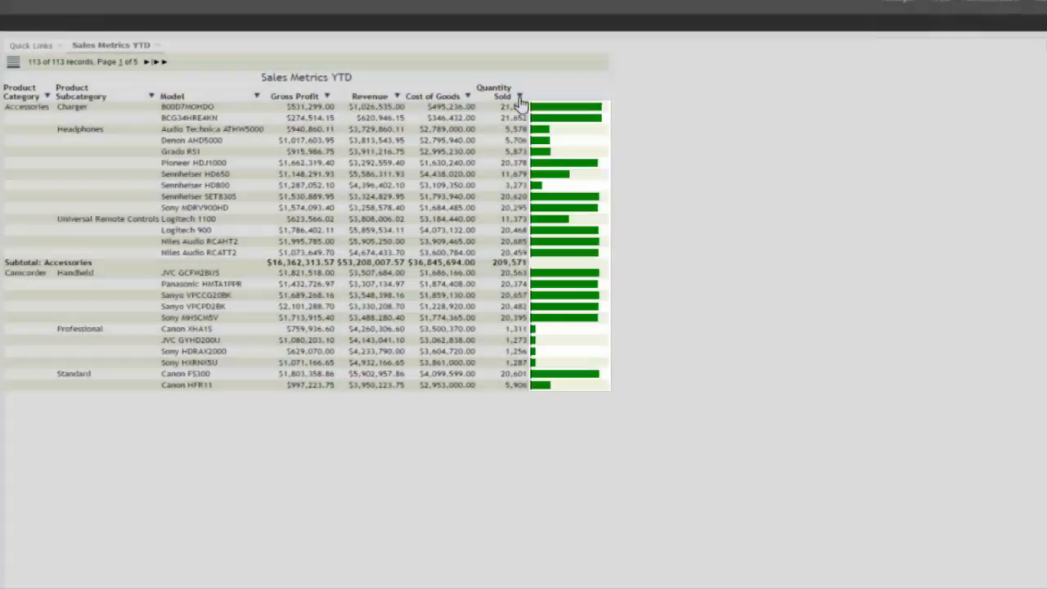
click(519, 97)
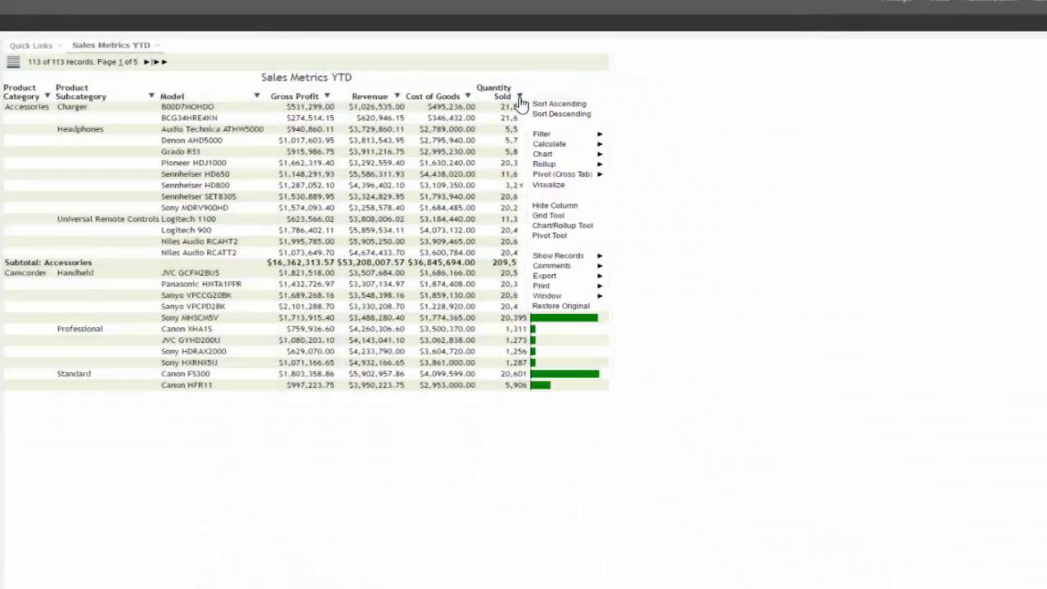
click(556, 114)
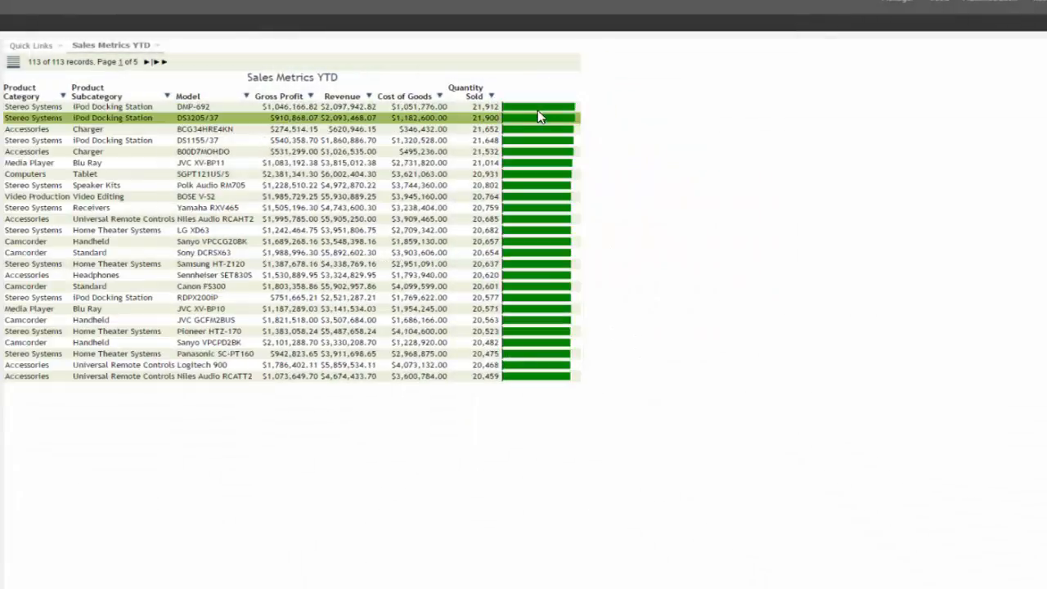
Step: Create a pie chart of Quantity Sold by Product Category from the Quantity Sold column
click(492, 97)
mouse_move(524, 151)
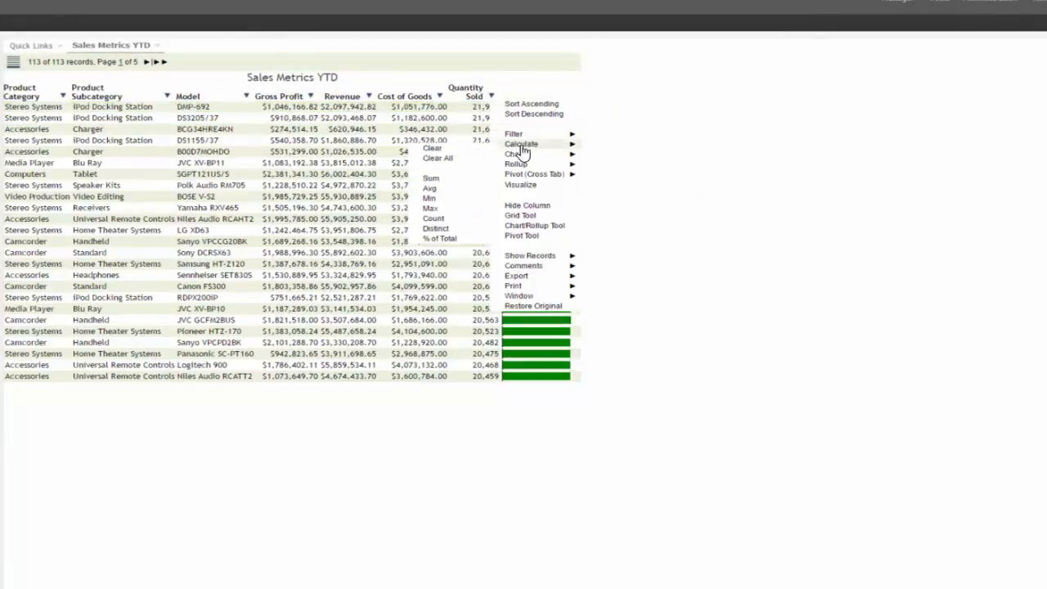
mouse_move(425, 162)
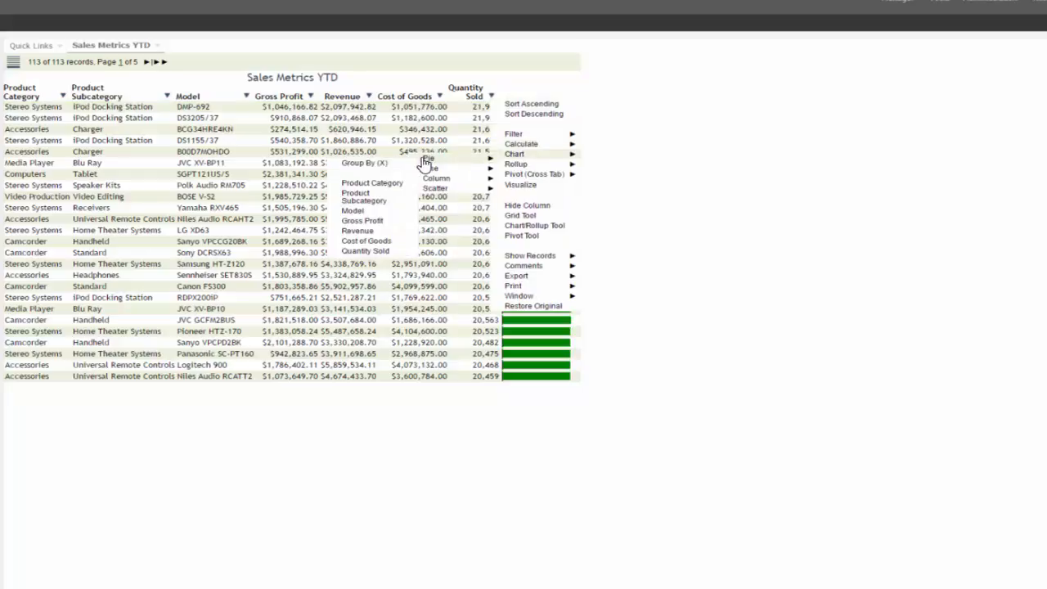
click(352, 185)
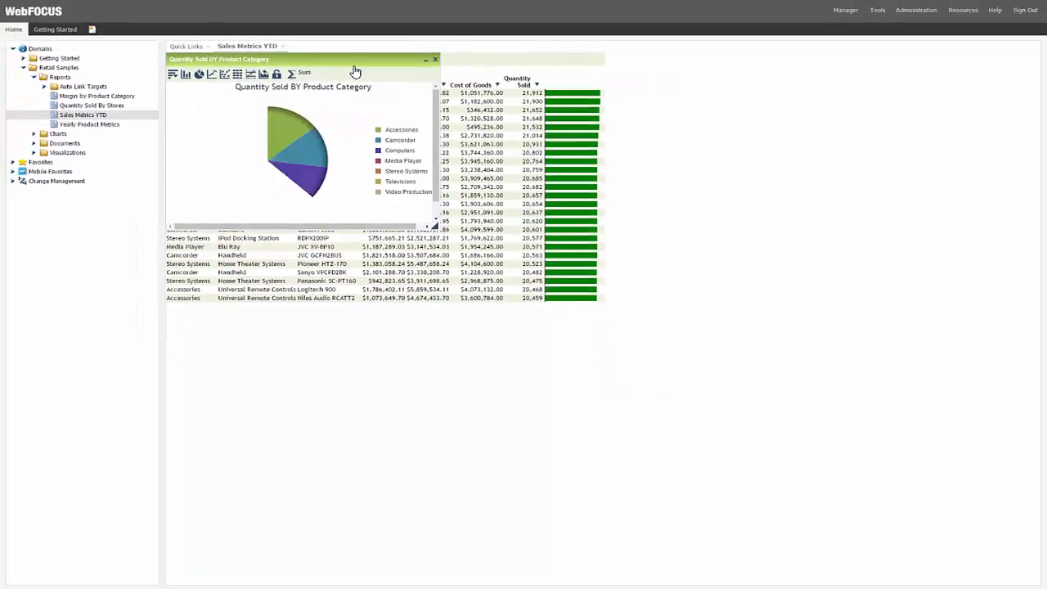
Step: Select three slices of the pie chart and filter the chart to those points
drag(354, 66, 809, 70)
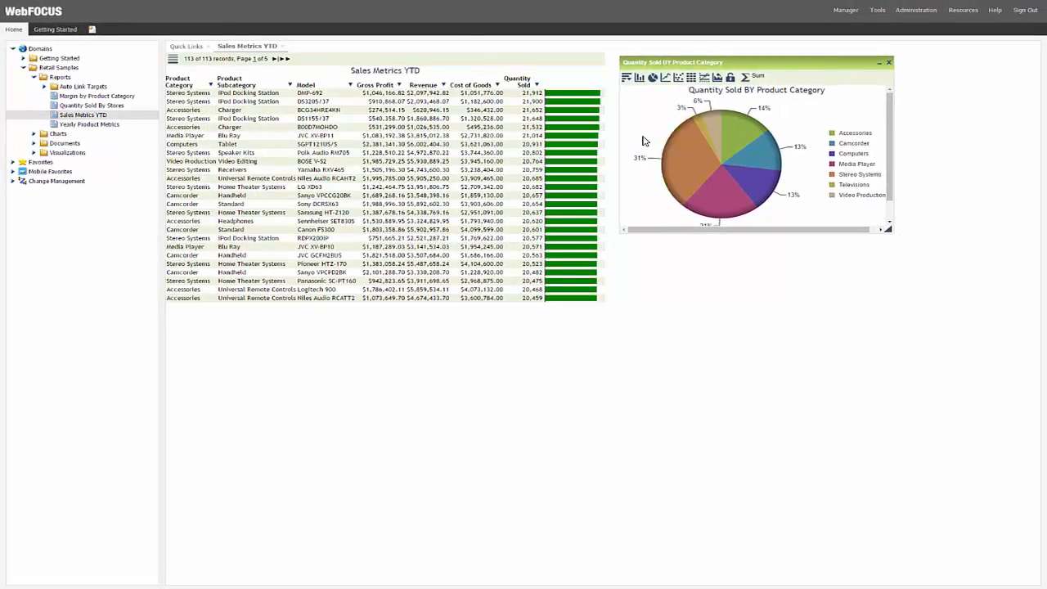
drag(643, 138, 704, 212)
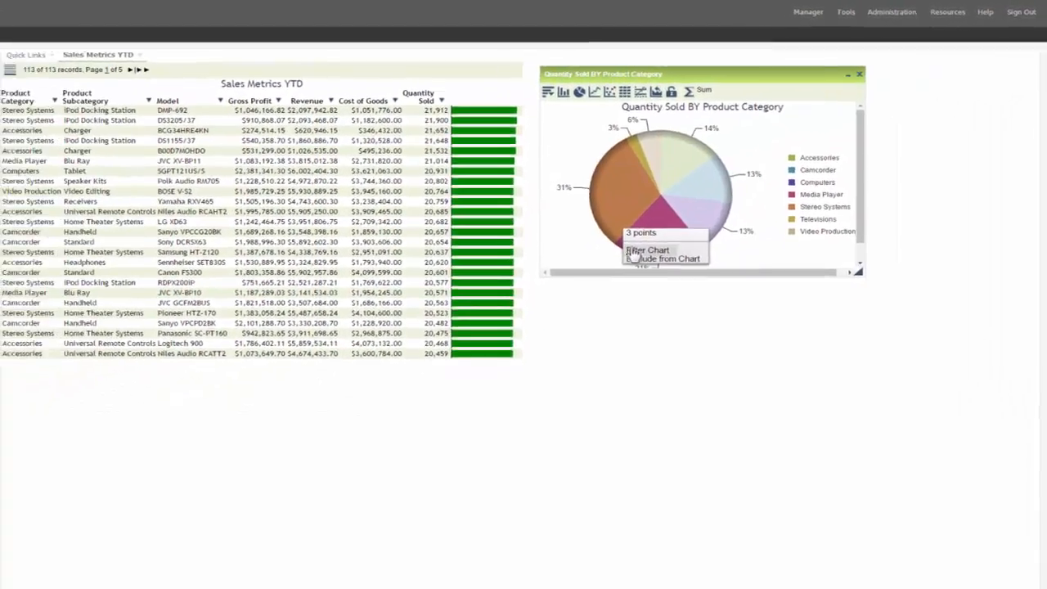
click(580, 295)
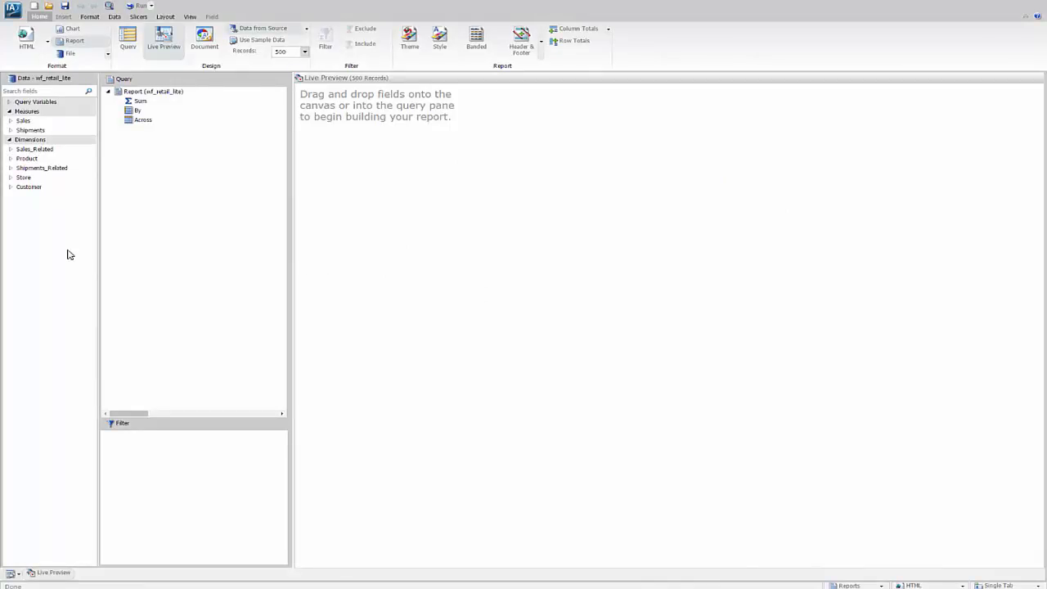
Step: In InfoAssist, add the Gross Profit, Revenue, Cost of Goods and Quantity,Sold measures to the report
click(11, 121)
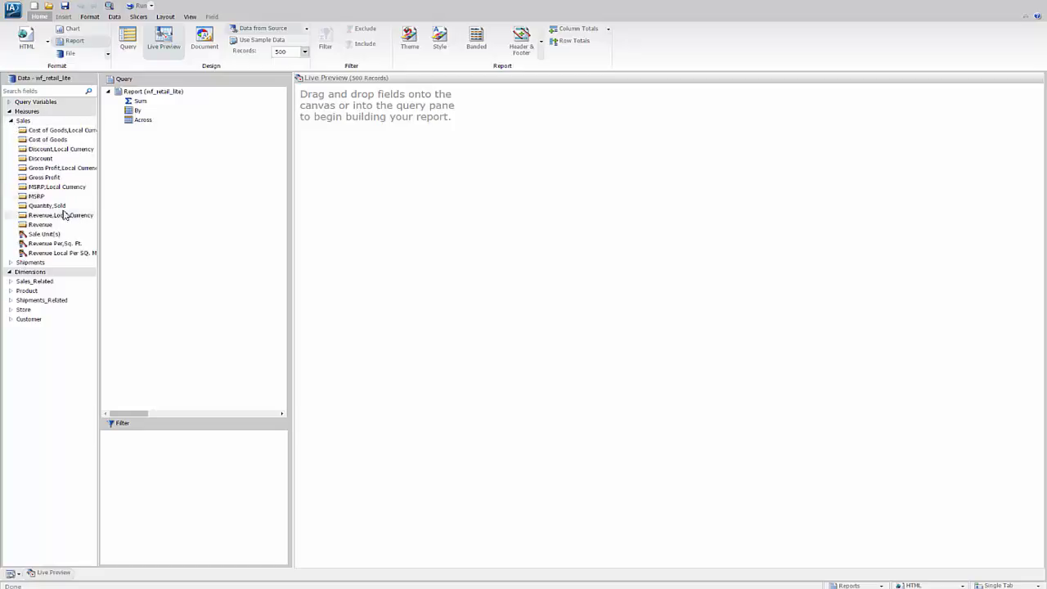
double_click(34, 179)
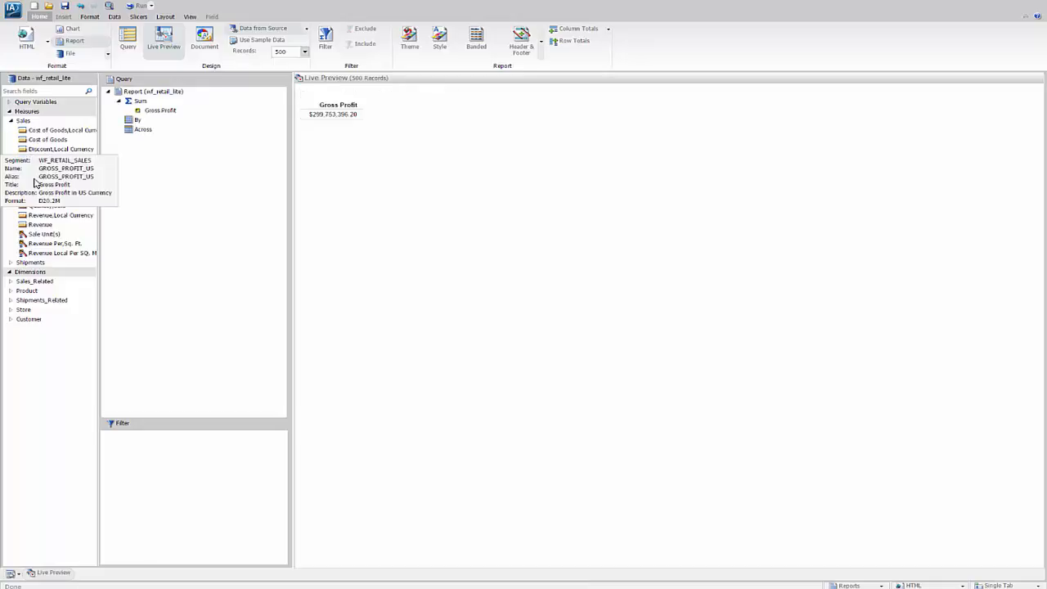
double_click(38, 226)
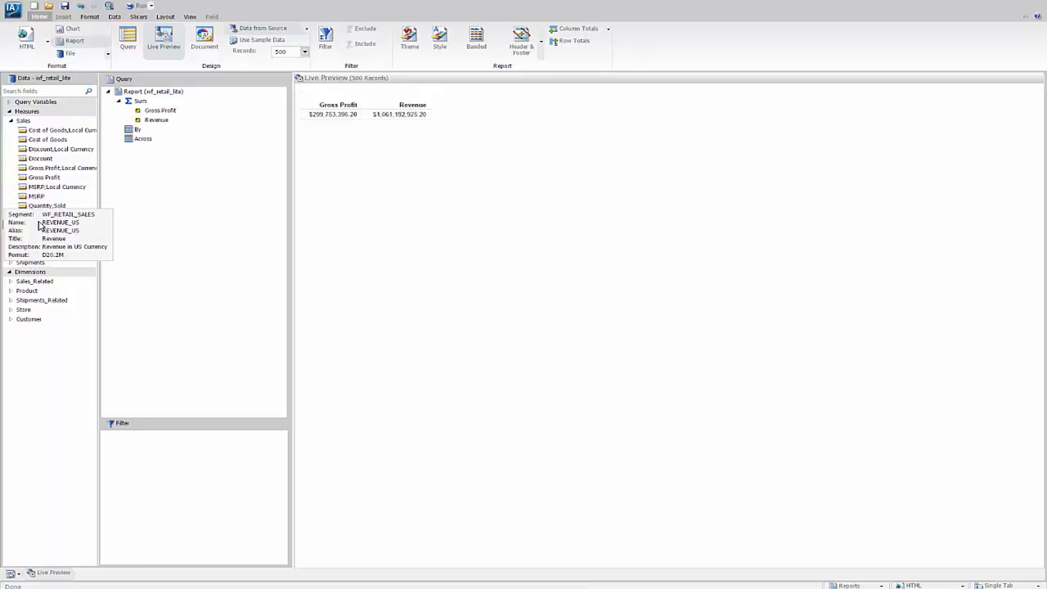
double_click(48, 141)
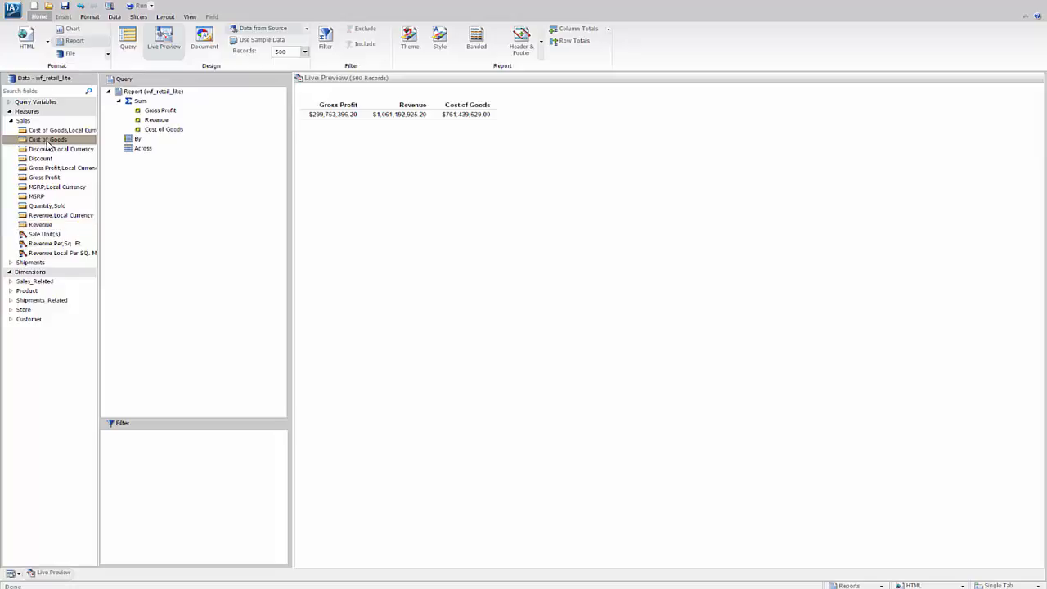
double_click(46, 207)
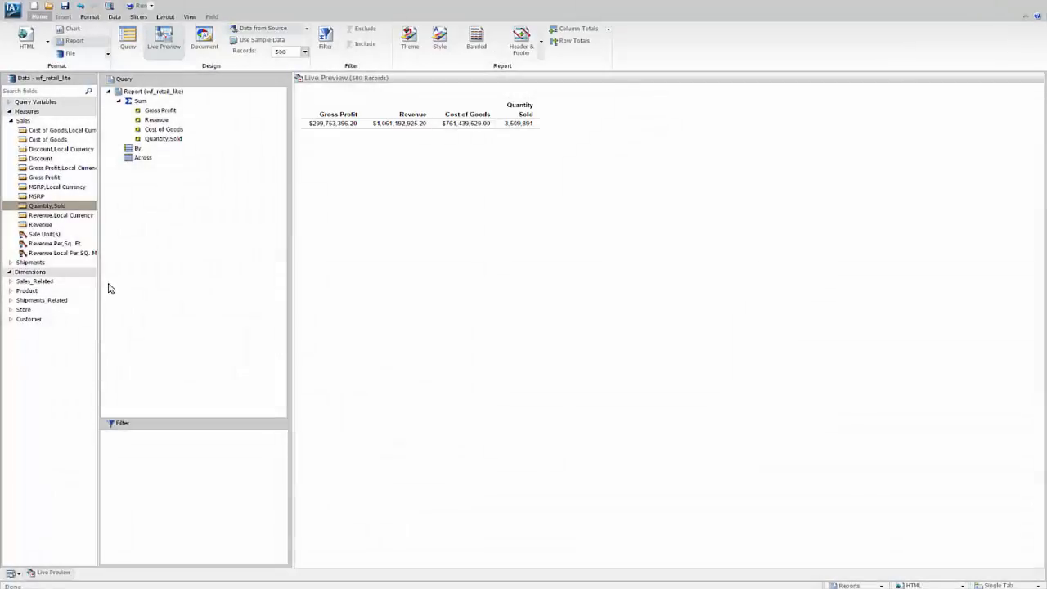
Step: Group the report by Product,Category, Product,Subcategory and Model
click(11, 291)
click(13, 300)
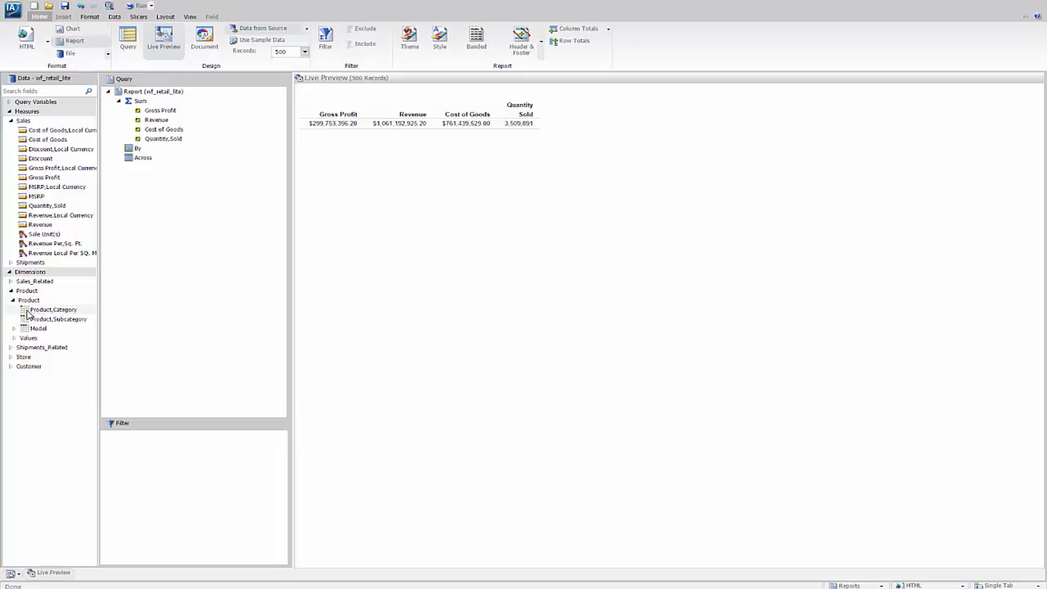
click(25, 311)
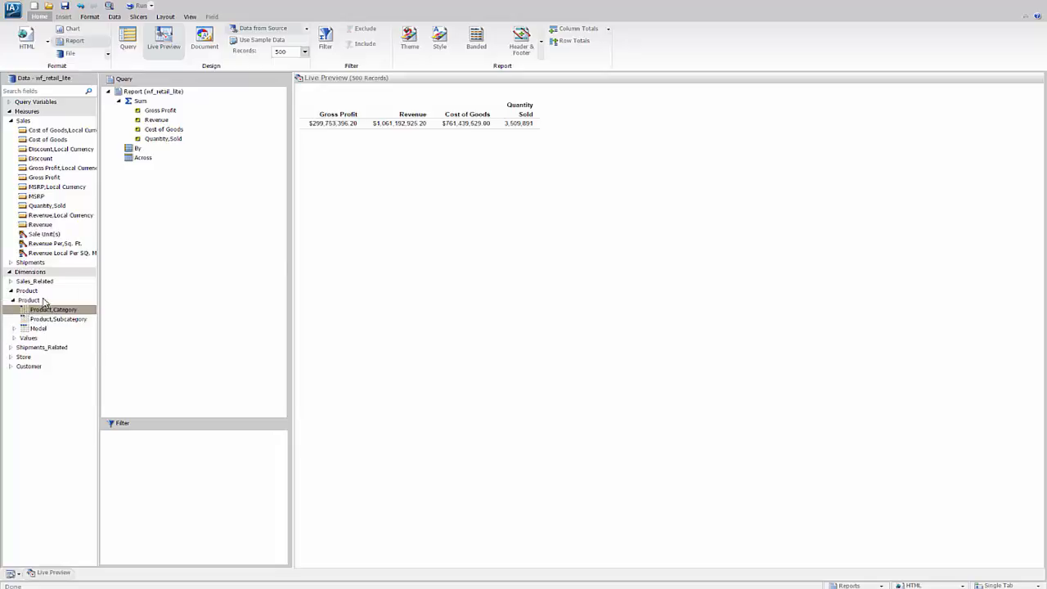
drag(44, 302, 139, 157)
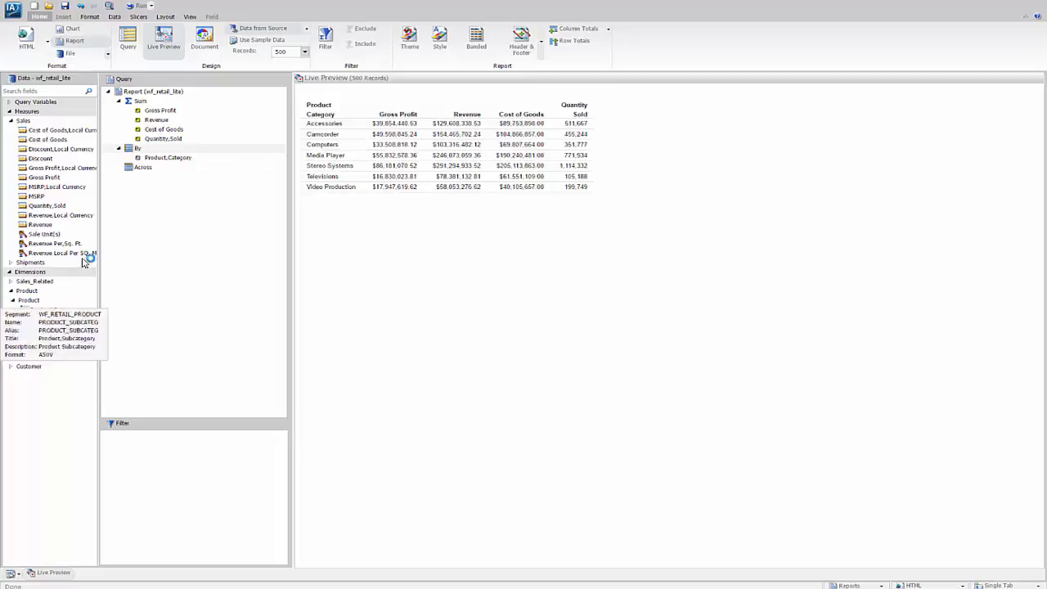
drag(26, 321, 126, 162)
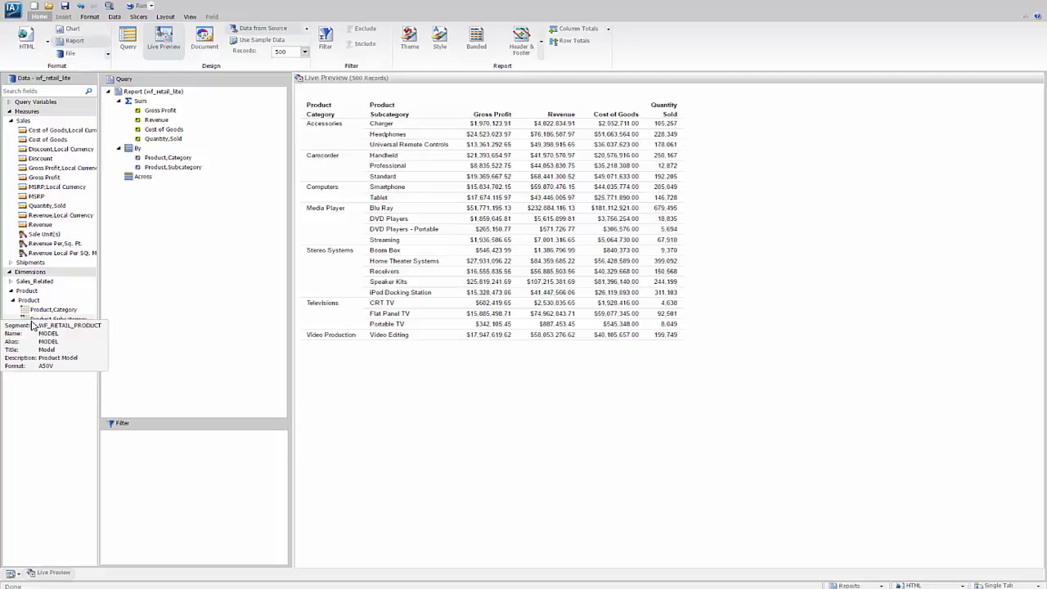
drag(31, 331, 124, 170)
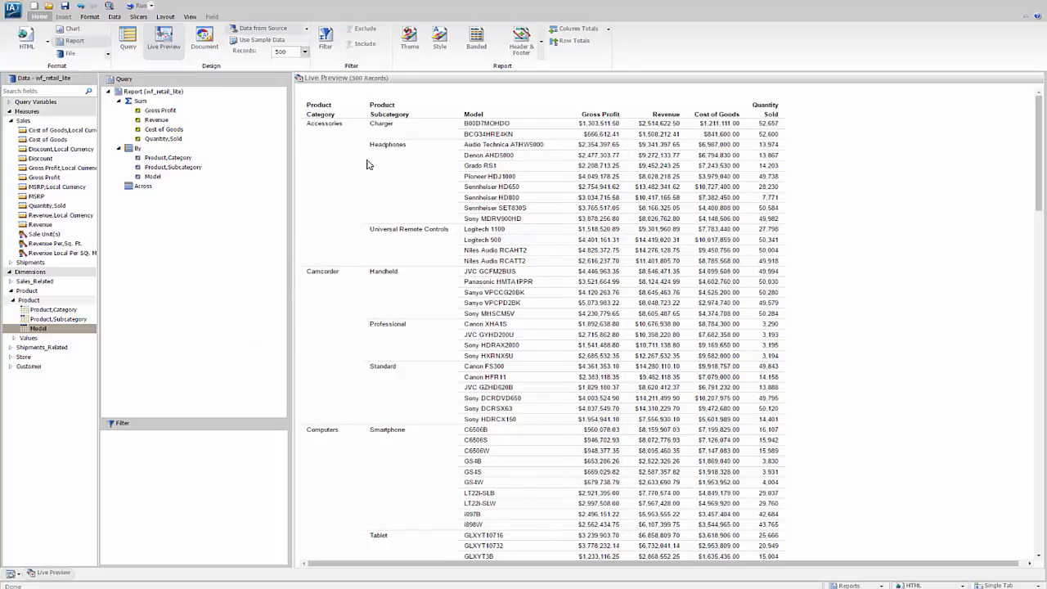
Step: Add a subtotal at each Product,Category break
click(329, 130)
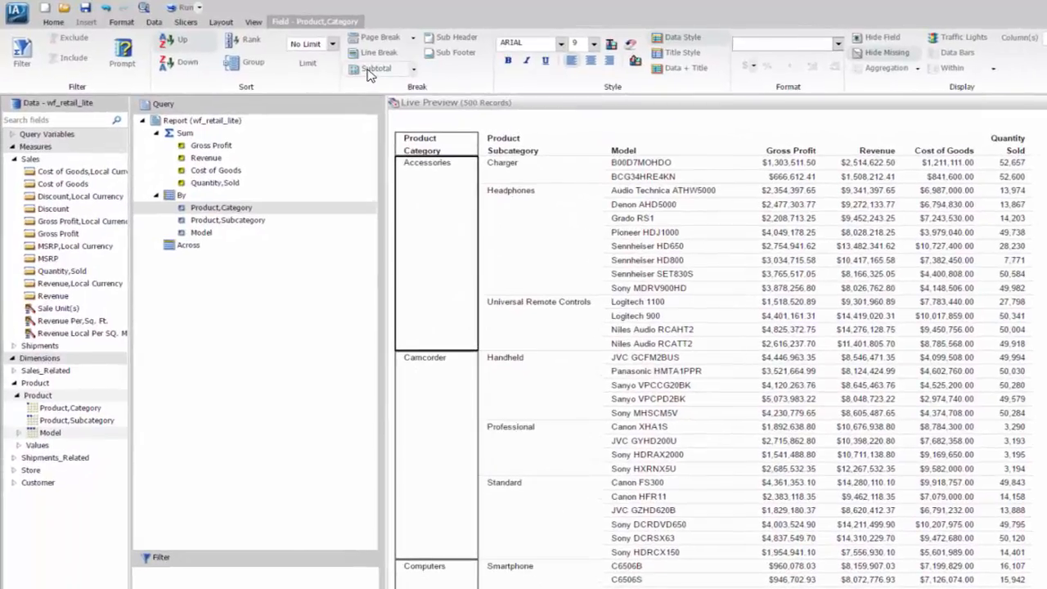
click(370, 72)
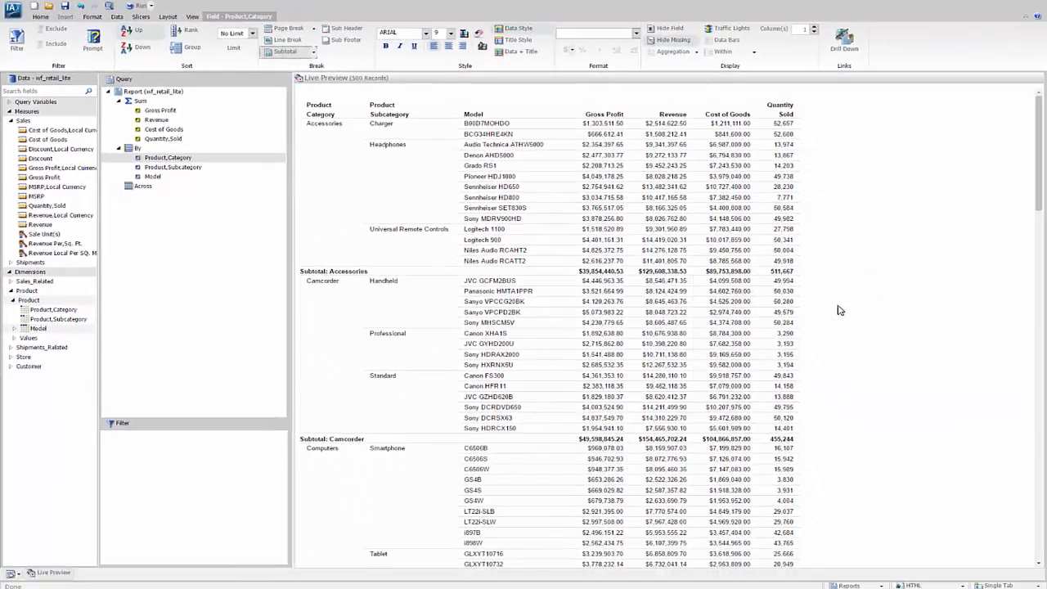
Step: Apply the ENGreen_Light2.sty theme to the report
click(38, 17)
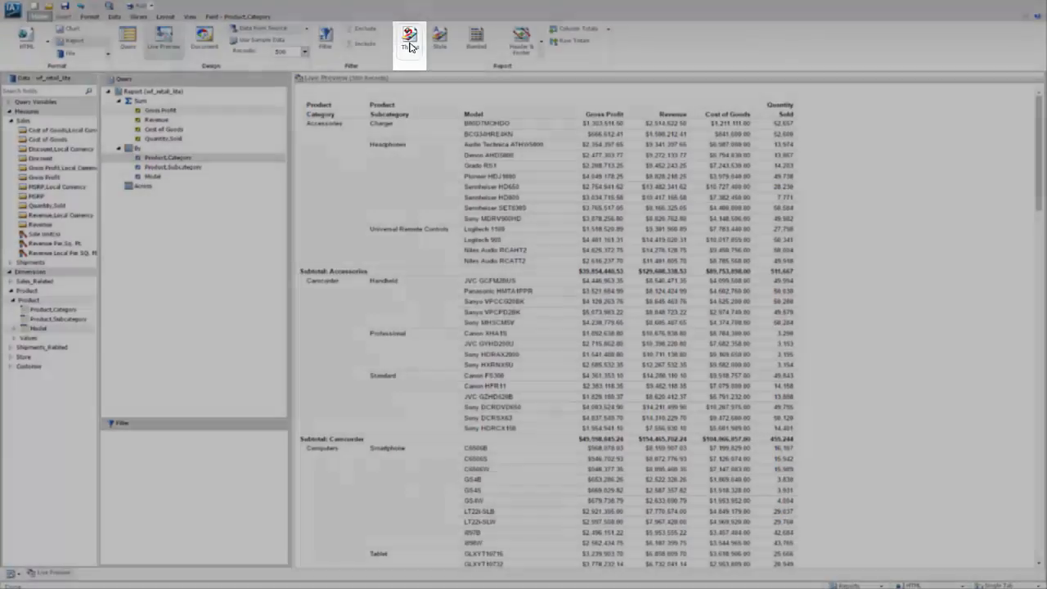
click(410, 43)
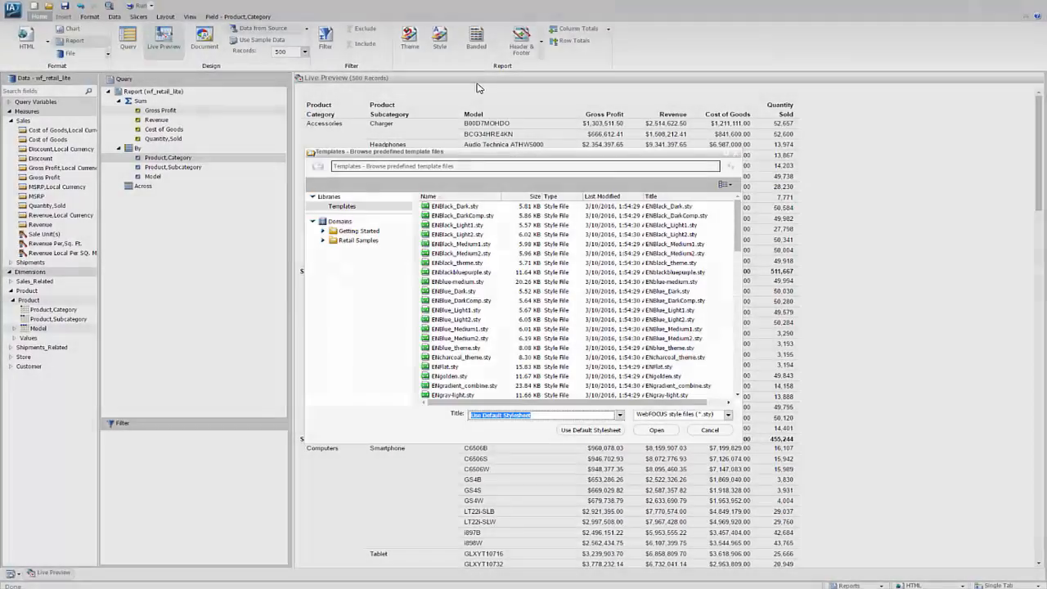
drag(737, 221, 738, 254)
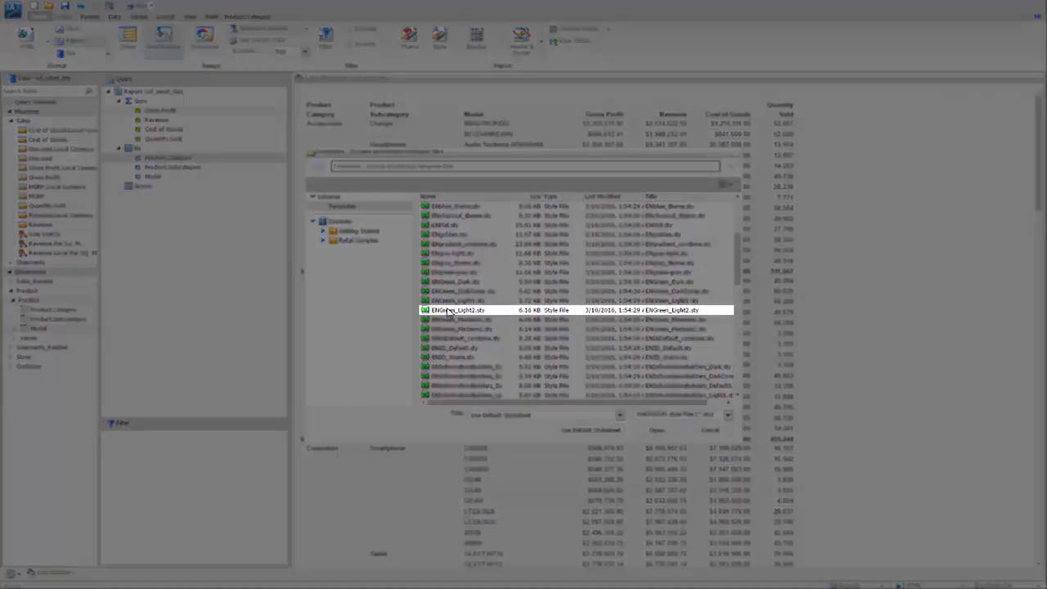
click(491, 310)
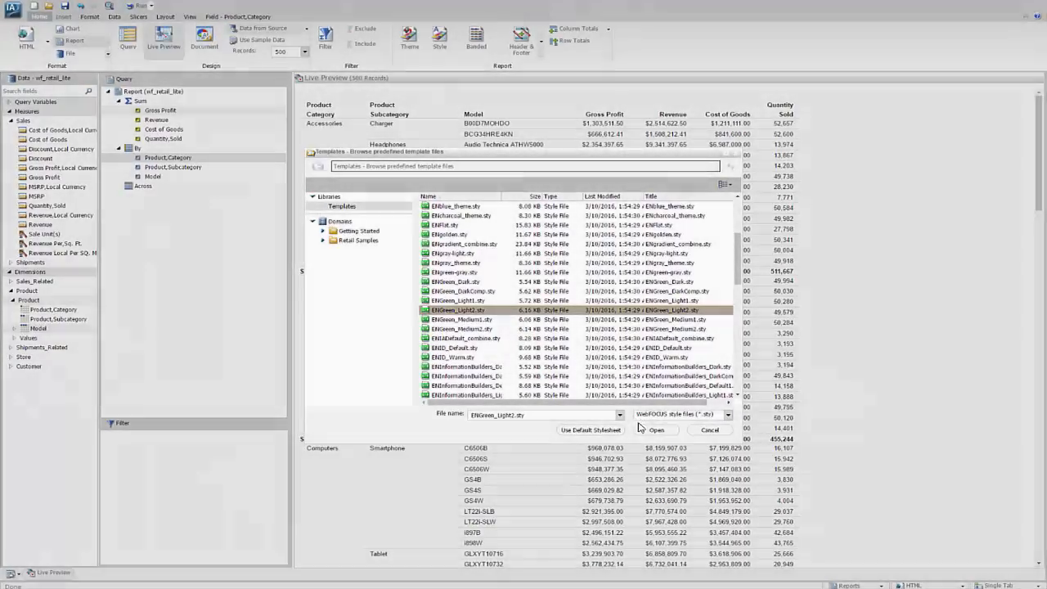
click(650, 431)
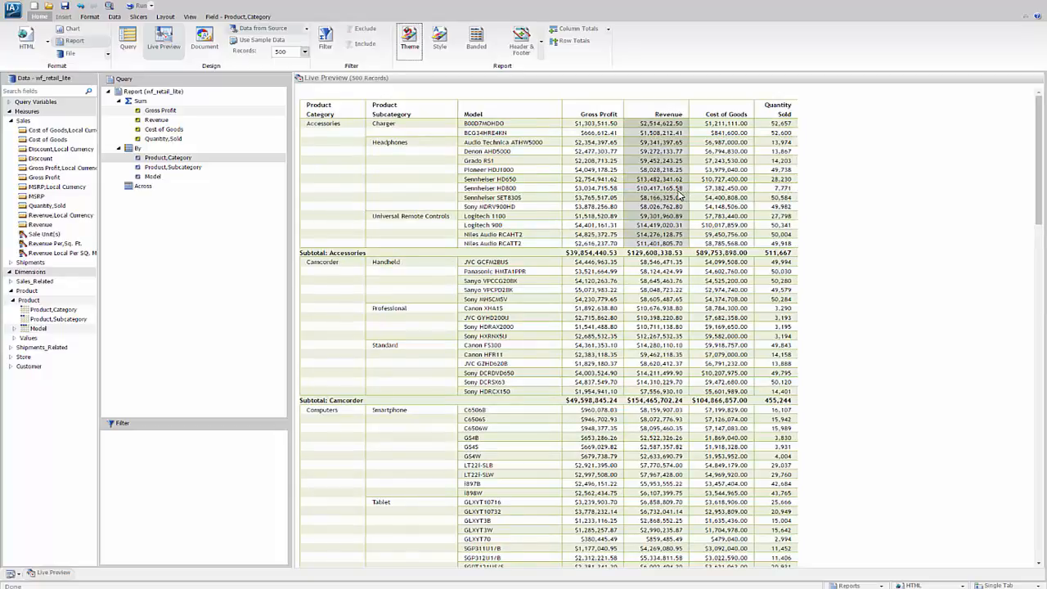
Step: Change the report output format to Active Report
click(27, 37)
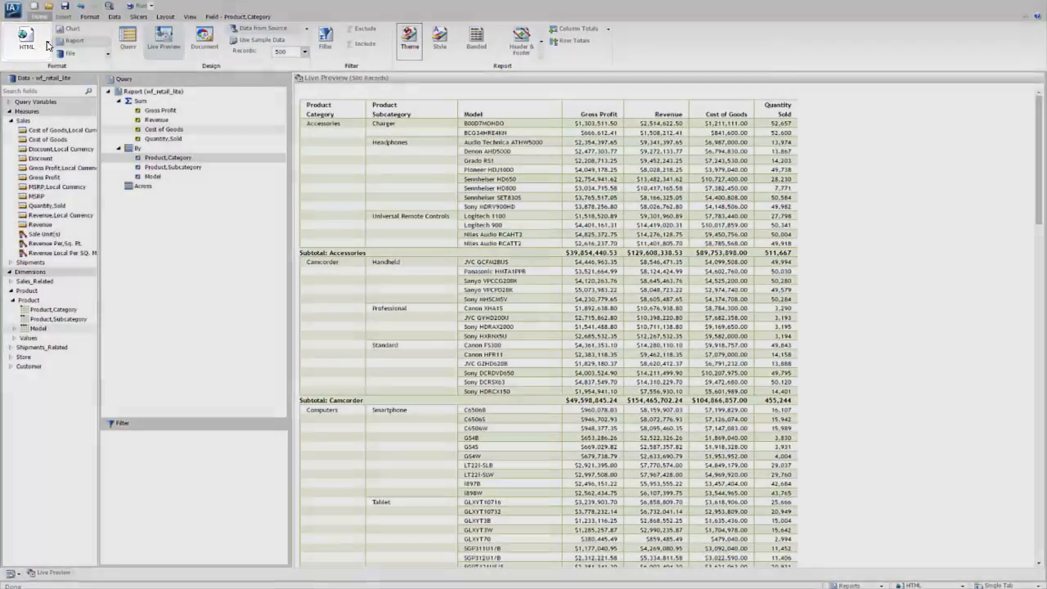
click(47, 45)
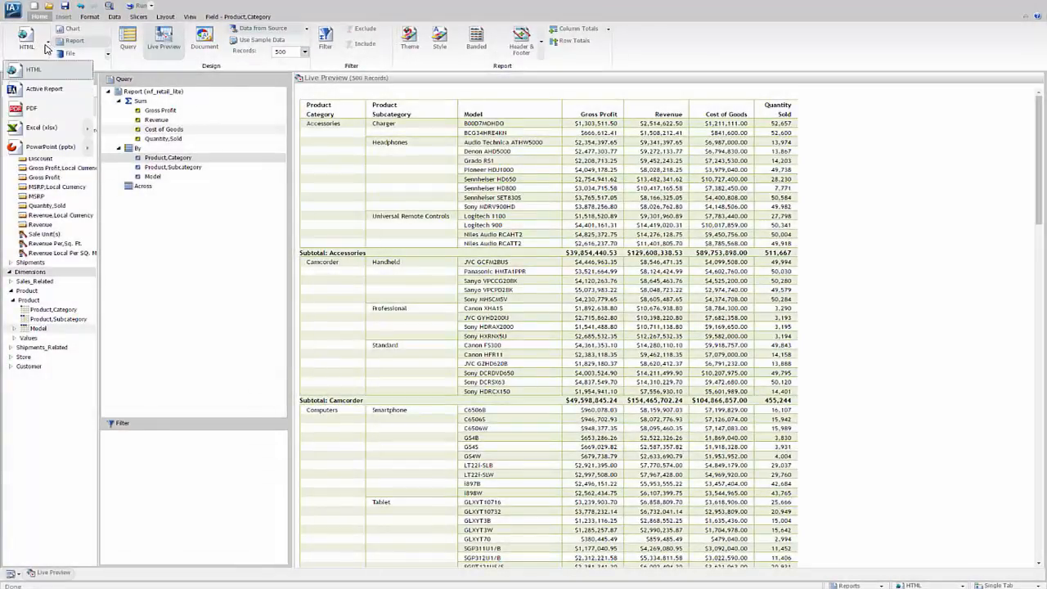
click(38, 92)
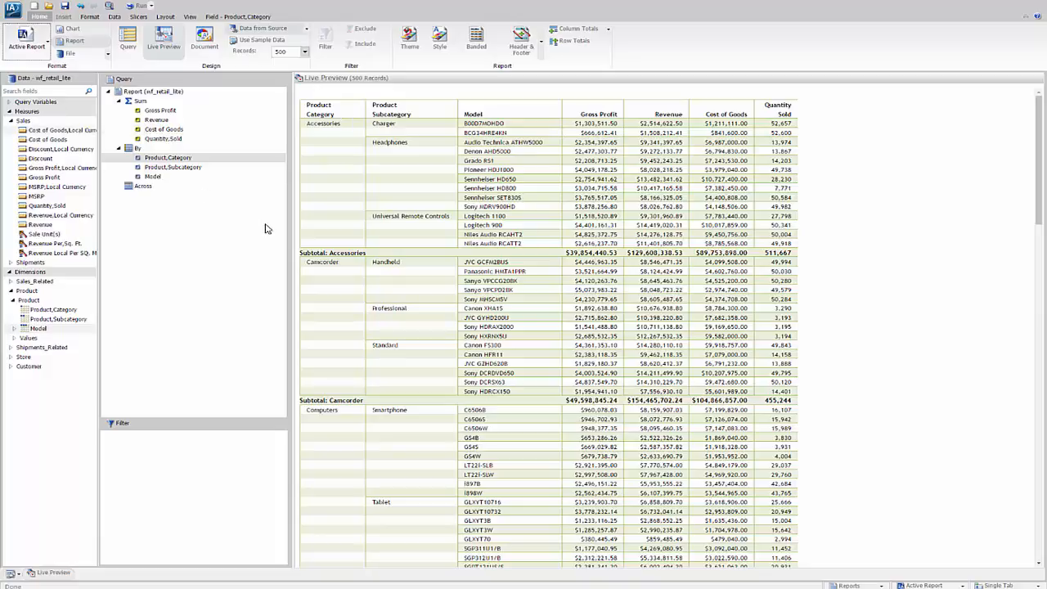
Step: Add a filter condition on Sale,Year from the Transaction Date, Simple fields
click(11, 281)
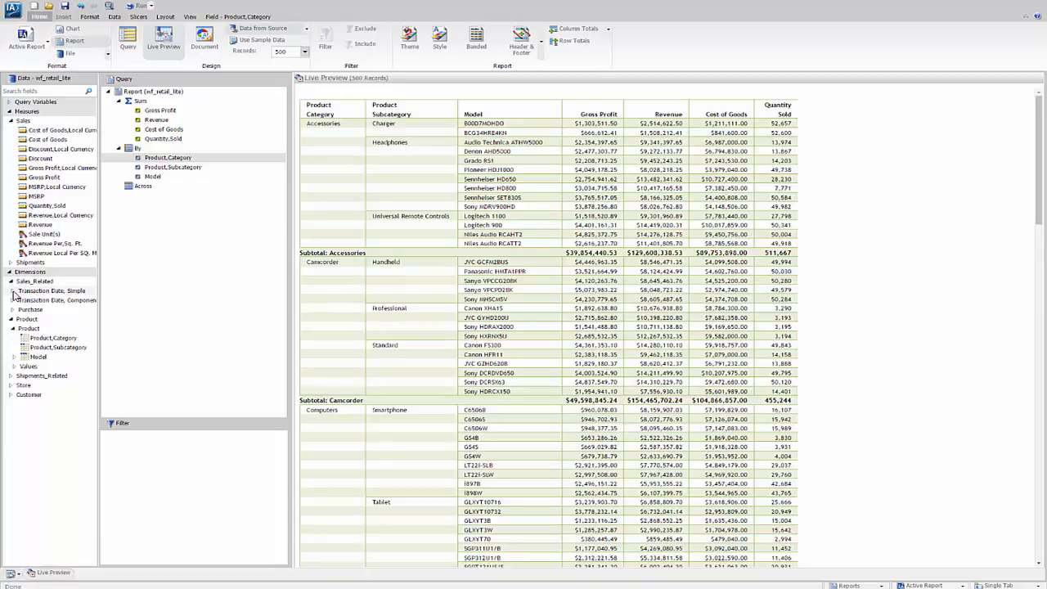
click(13, 290)
click(24, 301)
drag(24, 300, 131, 476)
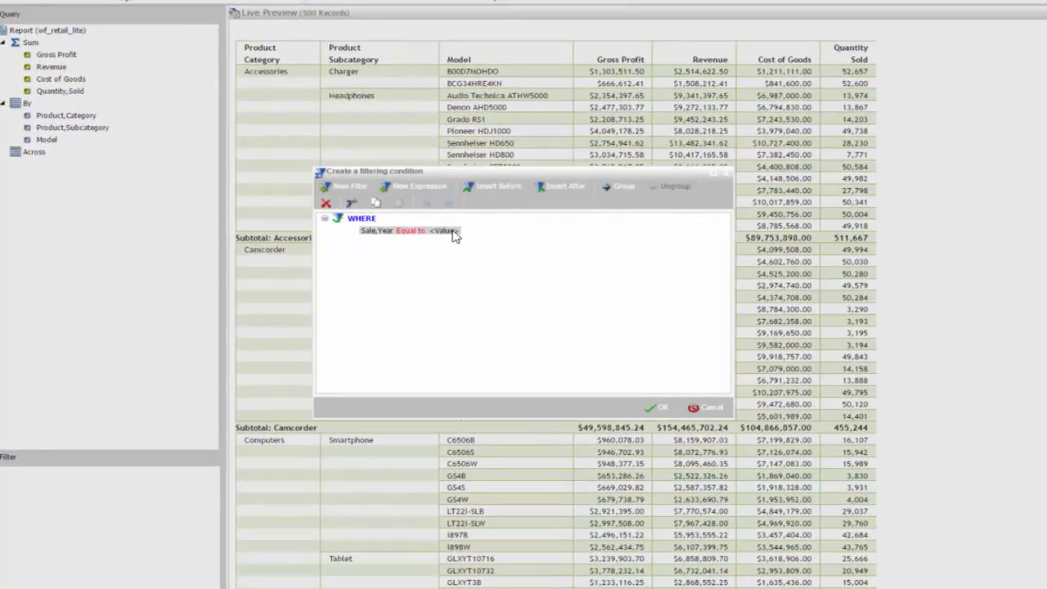
Step: Set the Sale,Year filter condition's value to 2016 from the retrieved values and apply the filter
click(446, 231)
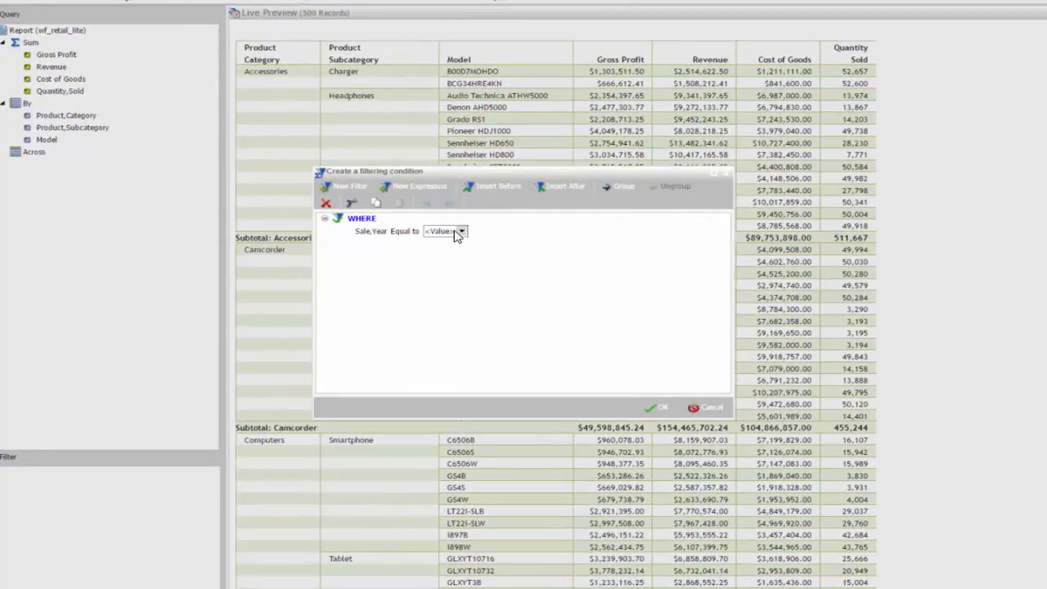
click(463, 232)
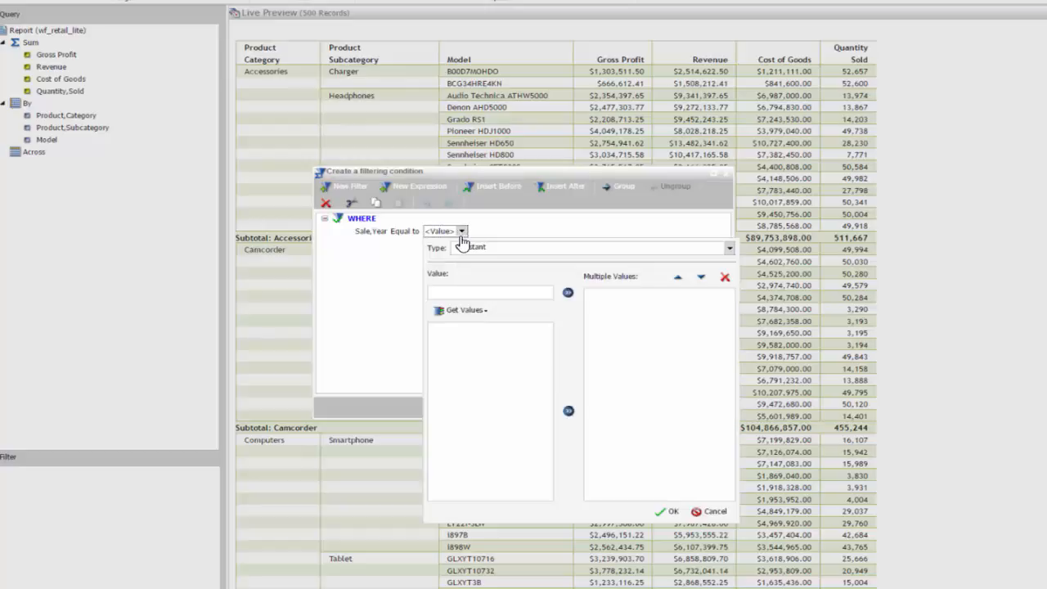
click(467, 311)
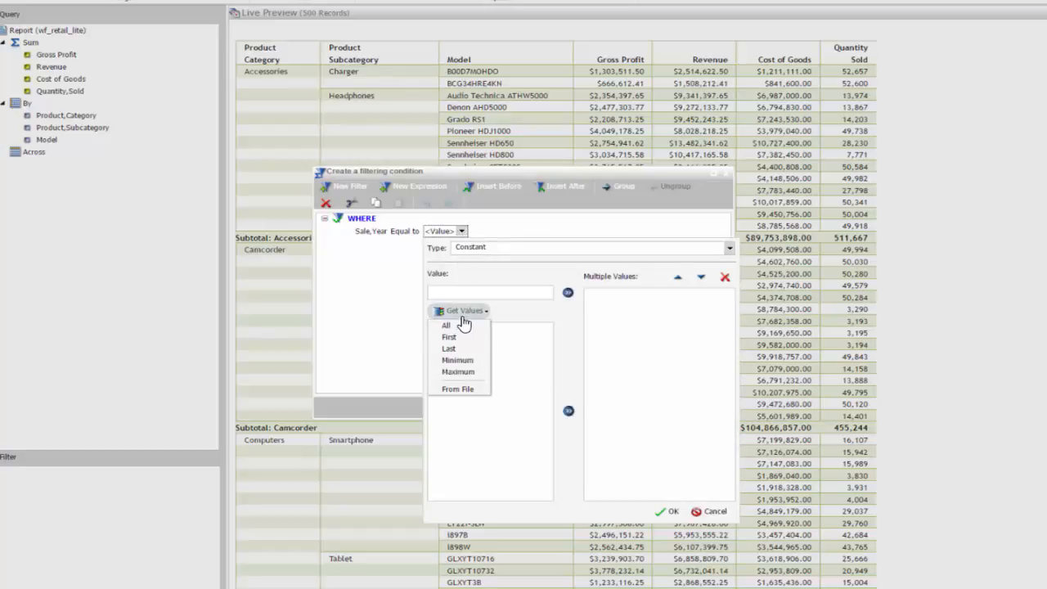
click(449, 326)
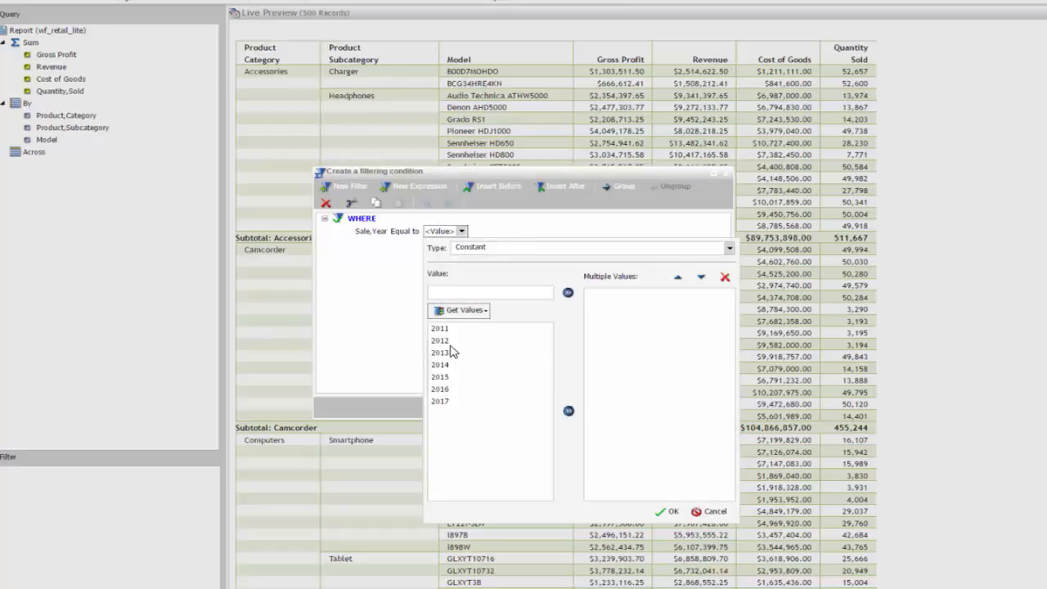
double_click(439, 390)
click(668, 512)
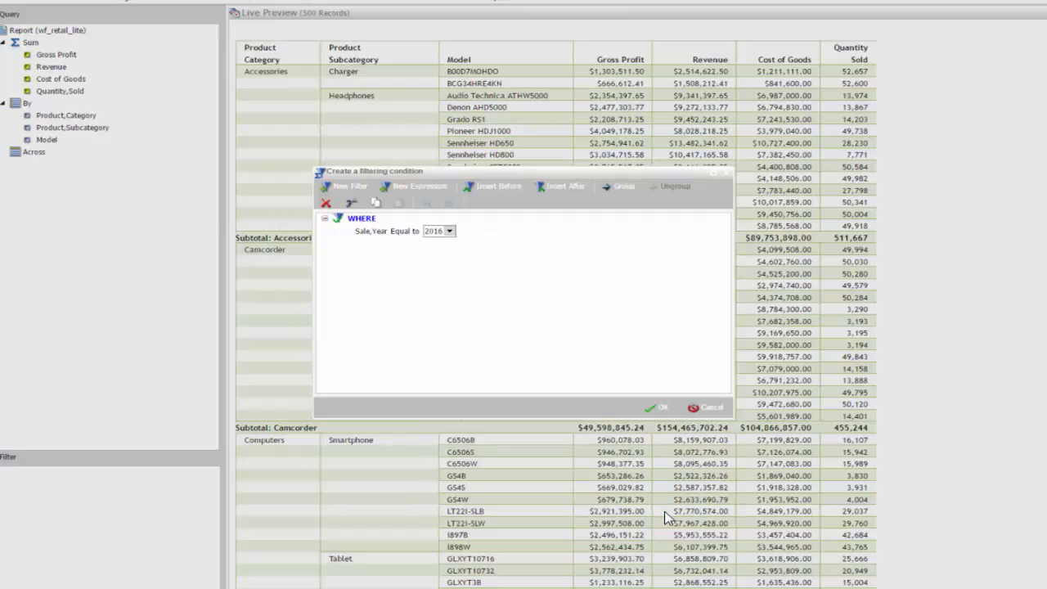
click(656, 411)
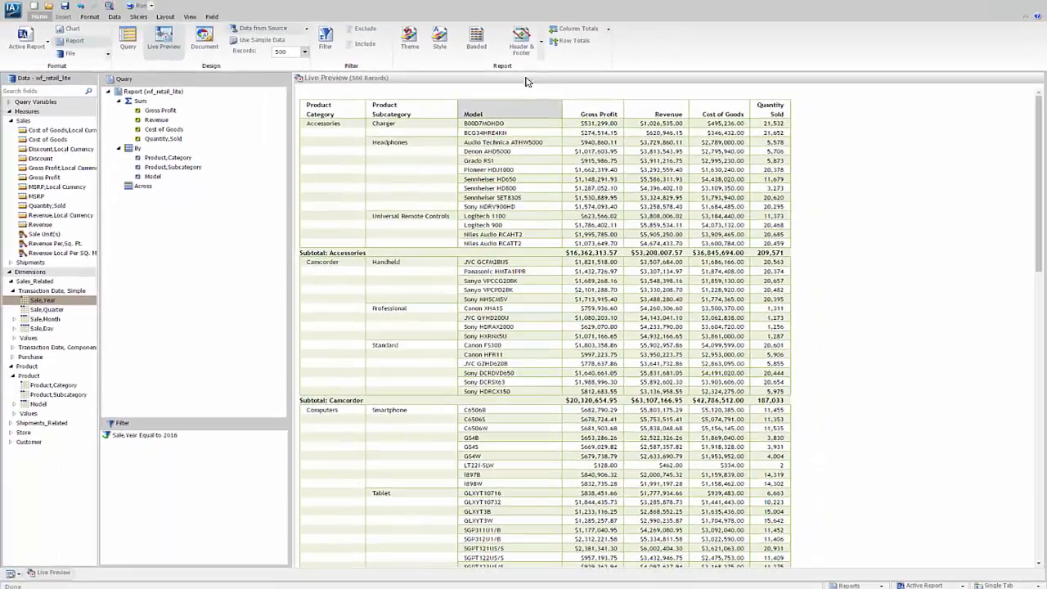
Step: Add an italic report heading reading Sales Metrics YTD
click(521, 39)
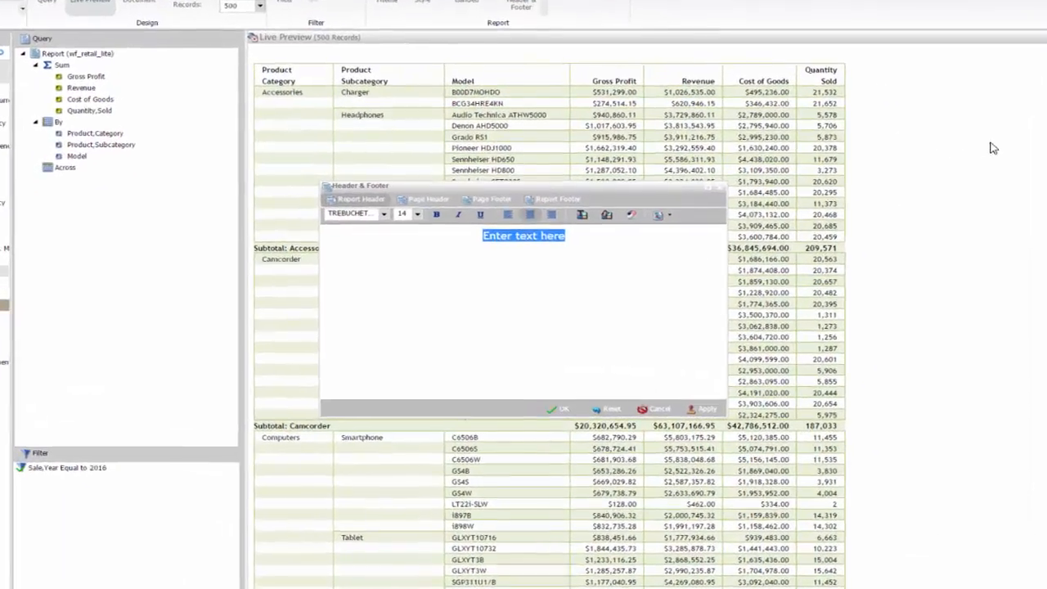
text(Sa)
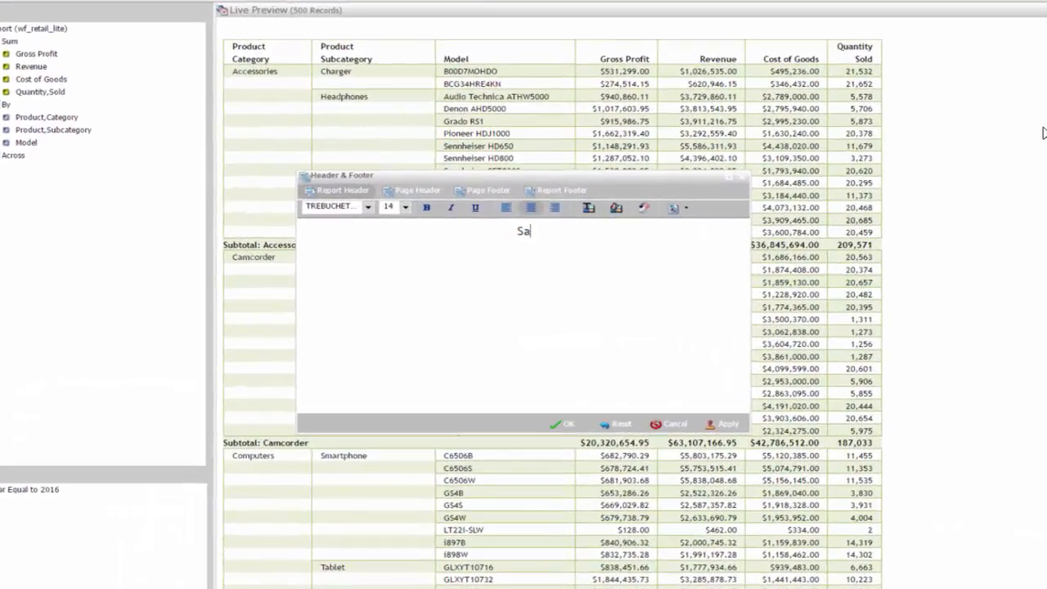
text(les Metrics YTD)
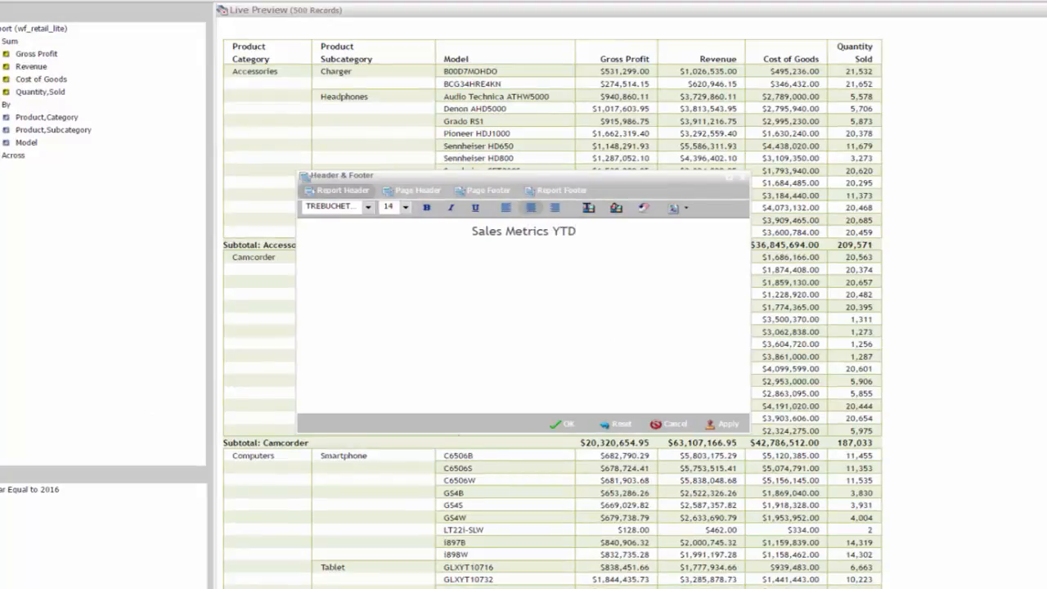
click(450, 210)
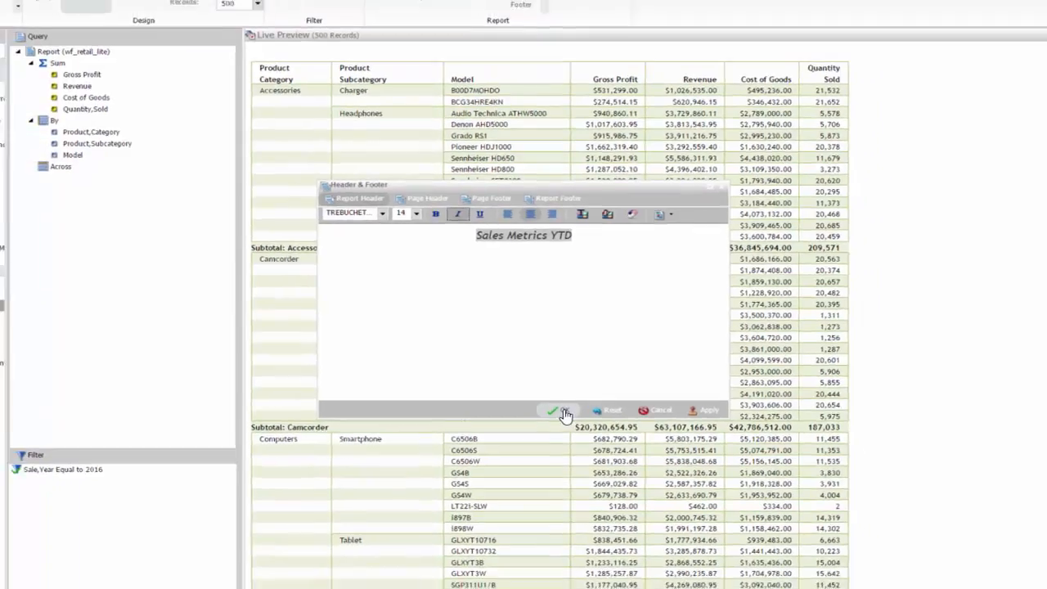
click(563, 412)
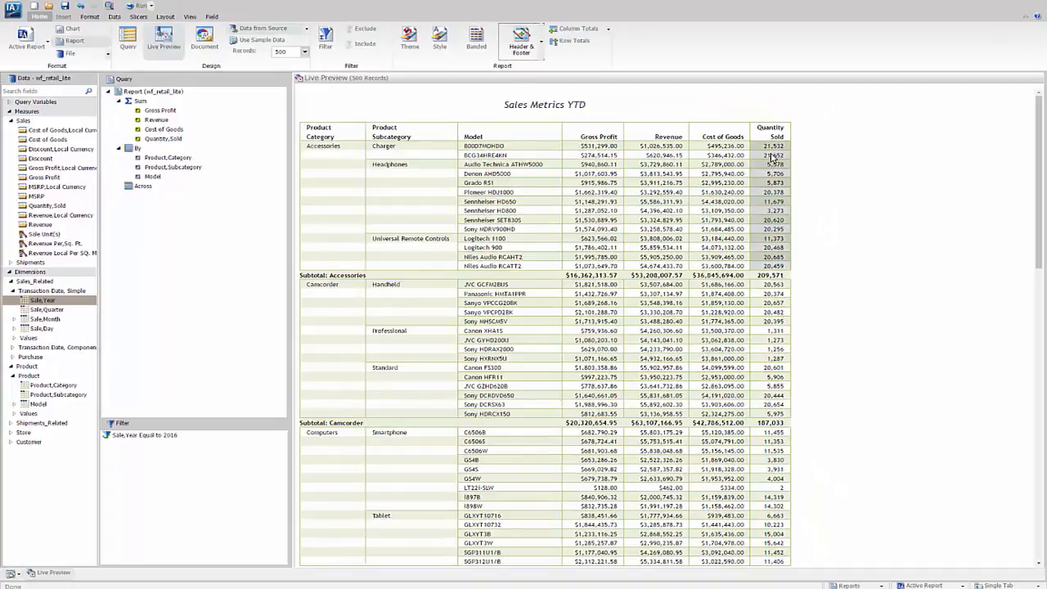
Step: Run the report and visualize the Quantity,Sold column with in-cell bars in the Active Report output
click(139, 6)
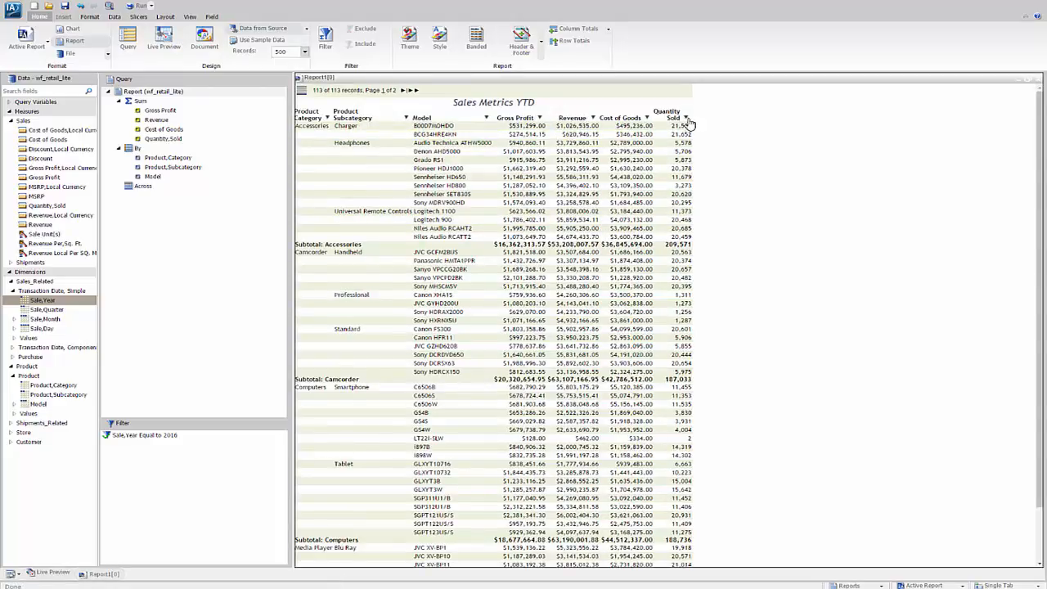
click(685, 119)
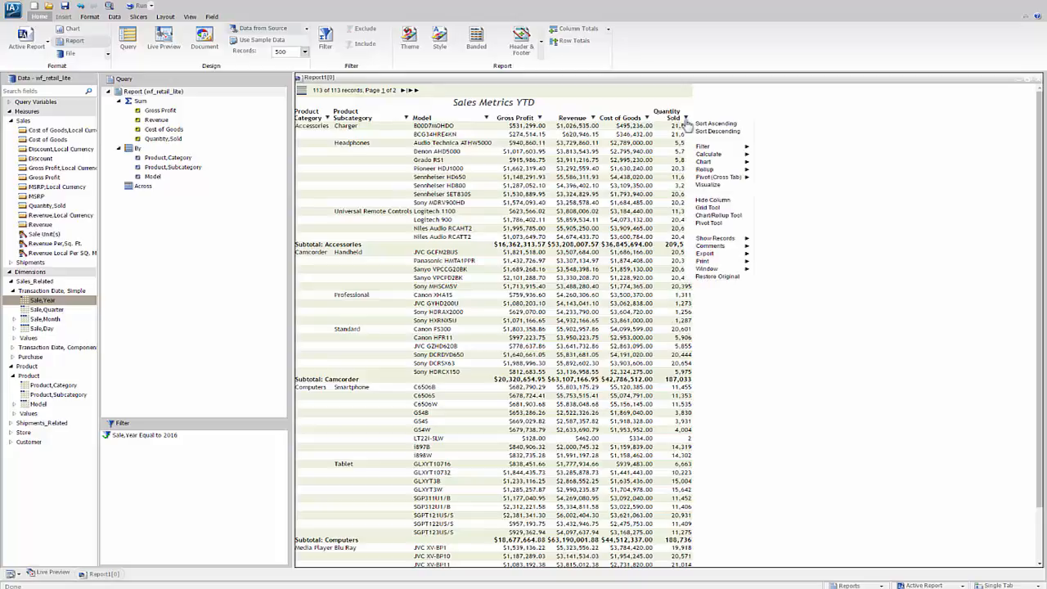
mouse_move(705, 164)
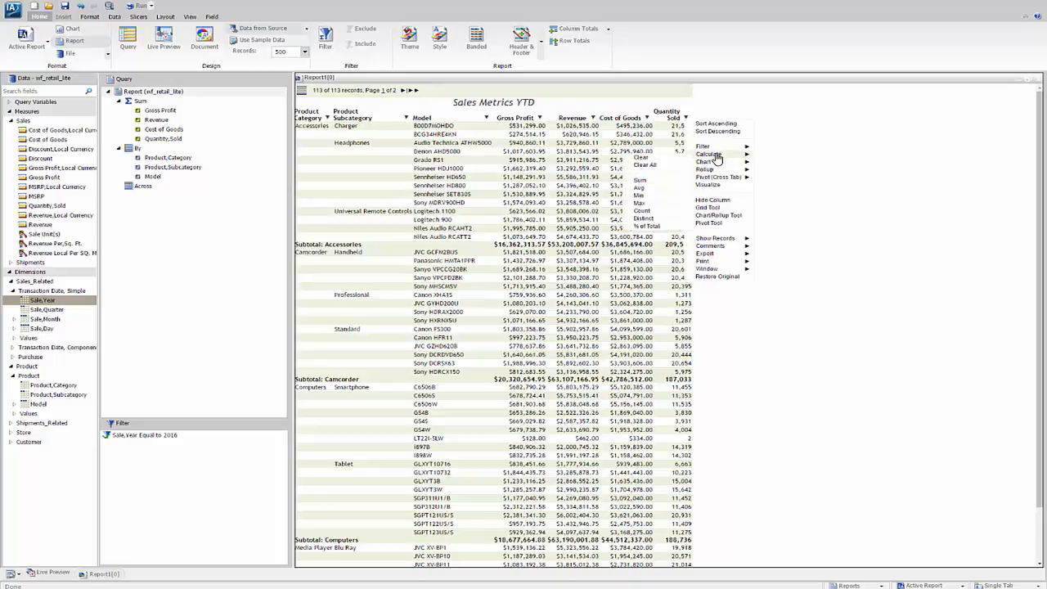
click(709, 184)
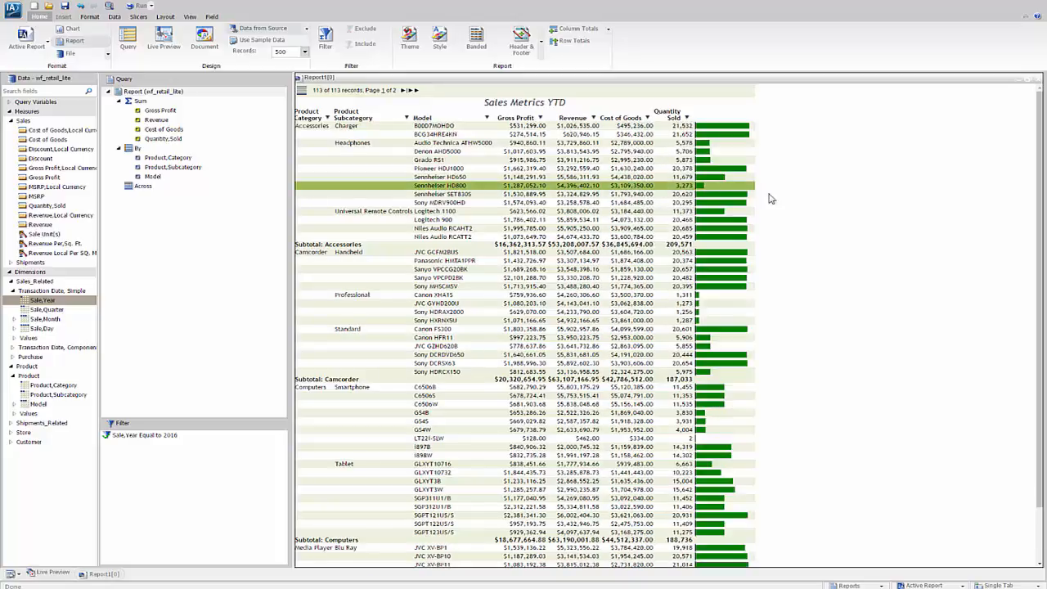